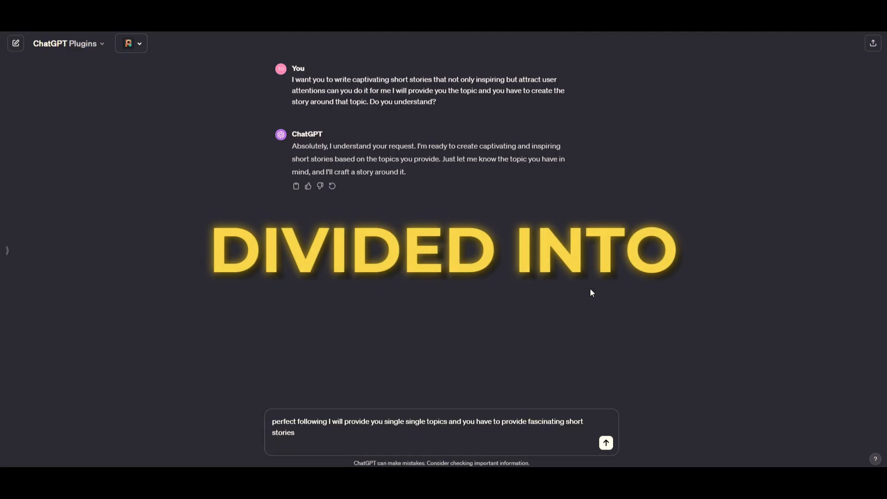
pyautogui.write('Start with Love story')
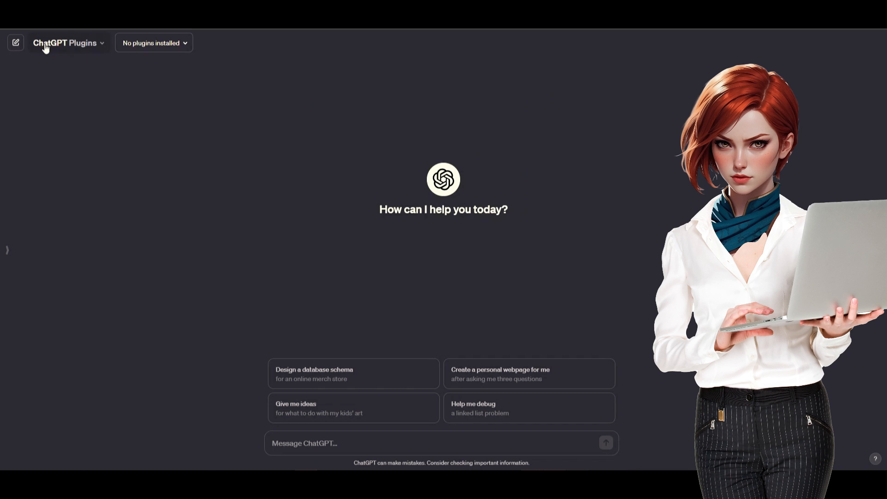
# Check the available model choices in the new chat before enabling Prompt Perfect.
pyautogui.click(46, 44)
pyautogui.click(150, 141)
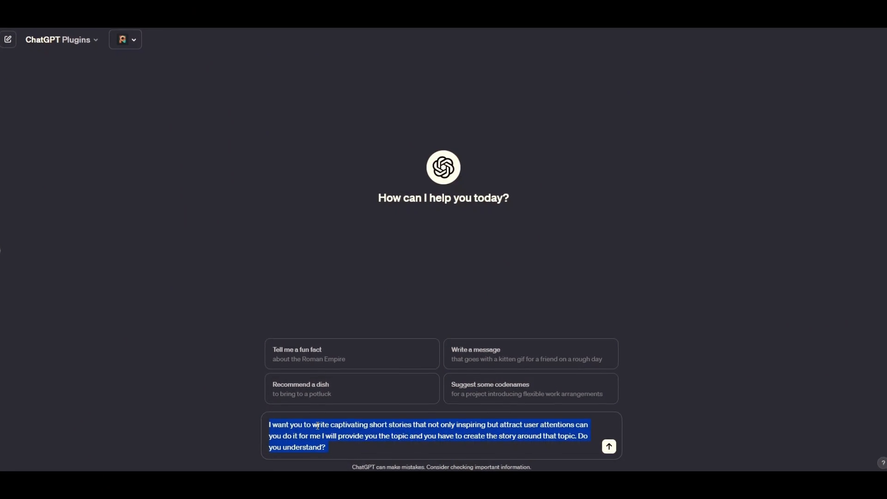
# Send the story-writing request, the love-story follow-up, and the request for image prompts per story.
pyautogui.press('Return')
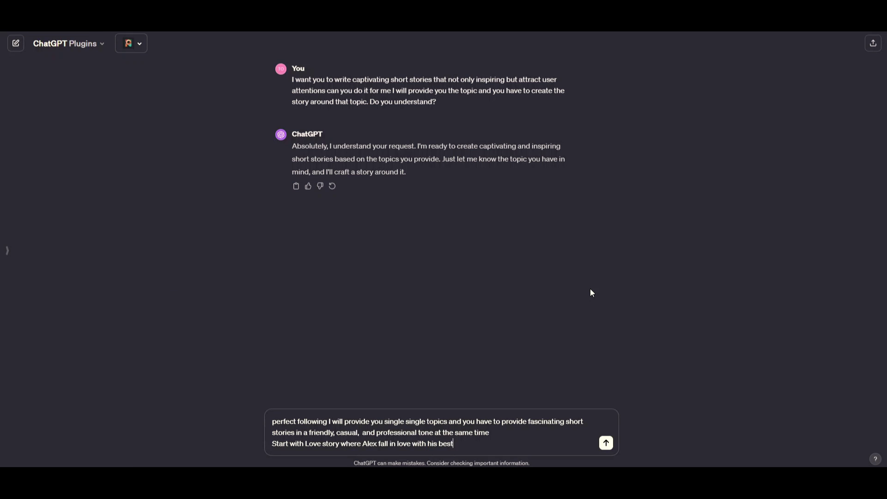
pyautogui.write('friend name Anna')
pyautogui.press('Return')
pyautogui.write('help me out')
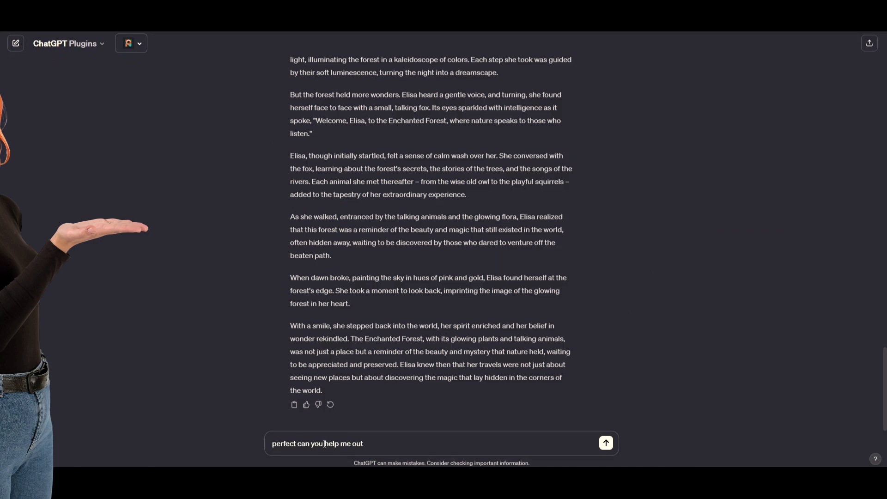
pyautogui.write(' to generate perfect match prompt for each of the story ? I am new to')
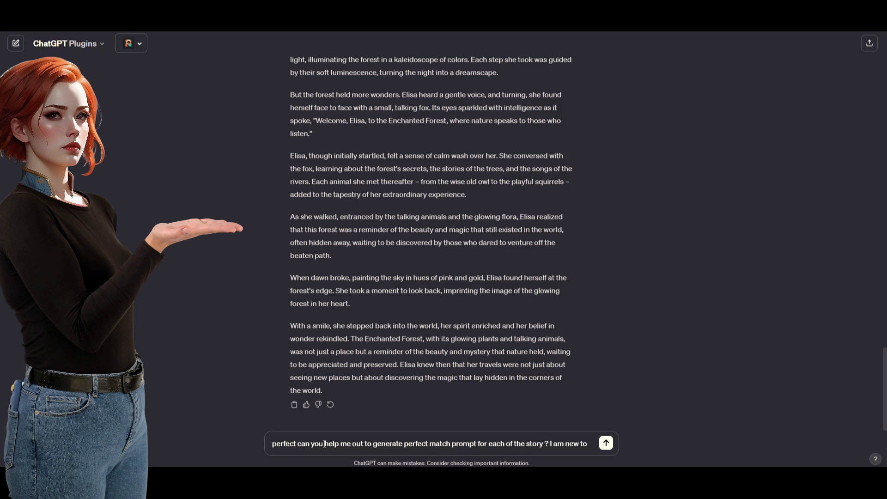
pyautogui.write(' AI art generative so if you help me out it will be great. Write down  atleast 15-20 prompts that will help me to generate more suitable AI images to support my story. start with first love story and then generate respectively for each of the story. Please give a heading for each of the story before generating text prompts  for visuals. So I can understand which prompts belongs to which story.')
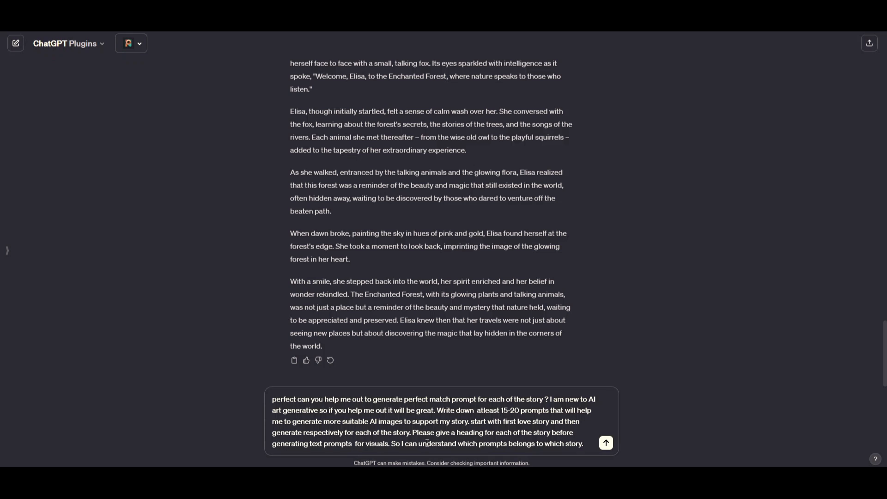
pyautogui.write(' Do you understand?')
pyautogui.press('Return')
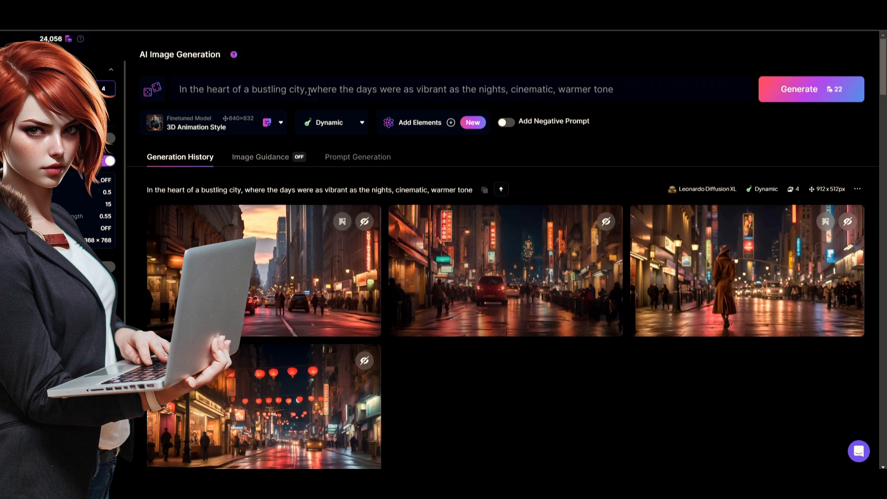
# Keep 3D Animation Style as the finetuned model and generate images from the café prompt.
pyautogui.click(240, 127)
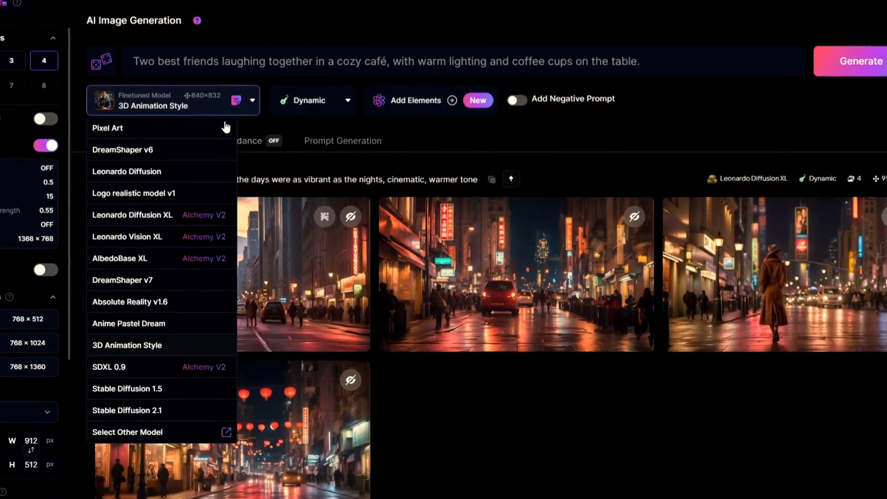
pyautogui.click(319, 111)
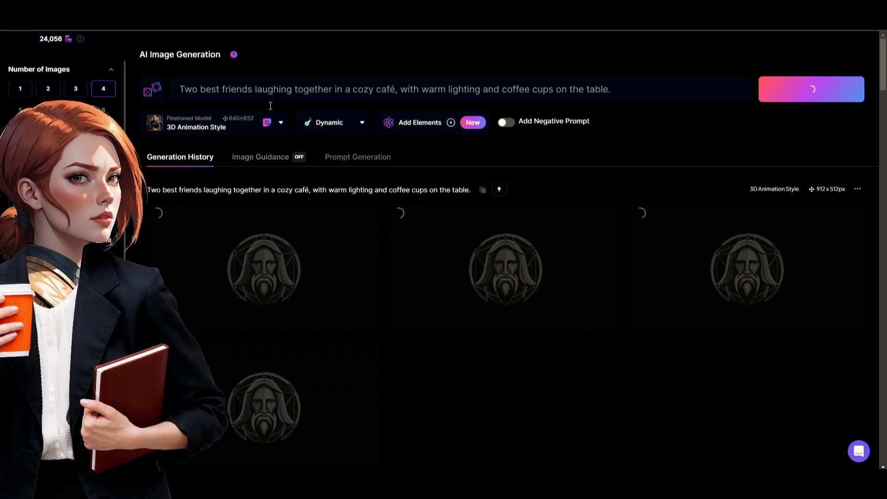
pyautogui.click(815, 97)
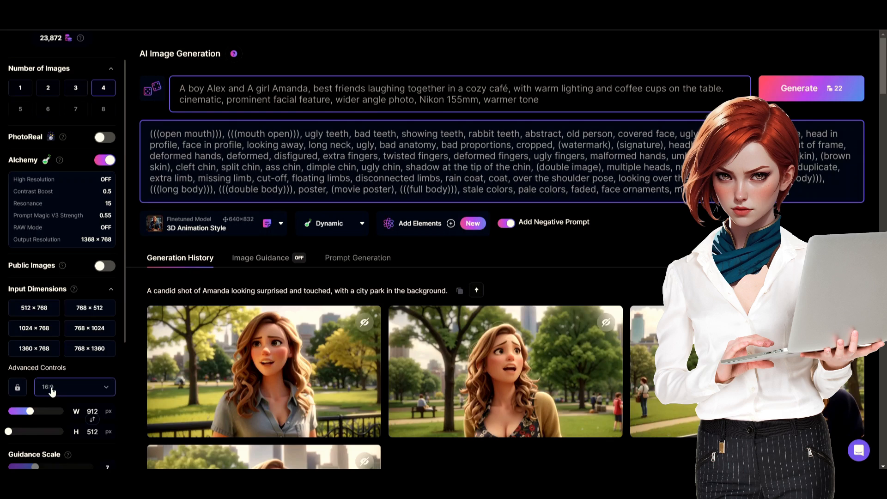
# Generate images for the new prompt at 16:9 aspect ratio.
pyautogui.click(60, 390)
pyautogui.click(785, 91)
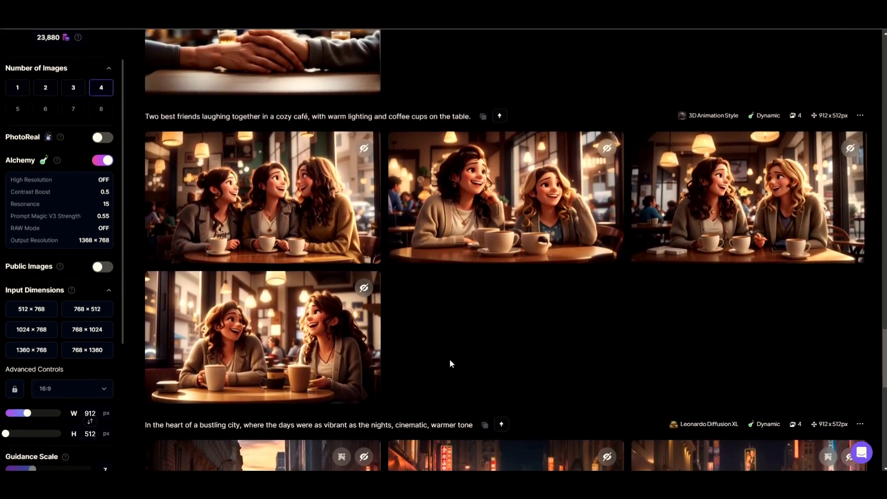
pyautogui.scroll(5, 449, 359)
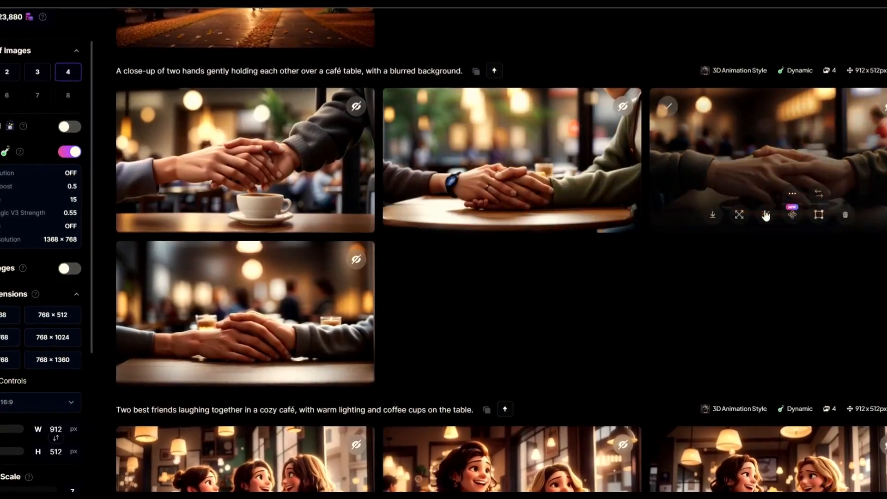
pyautogui.scroll(5, 450, 258)
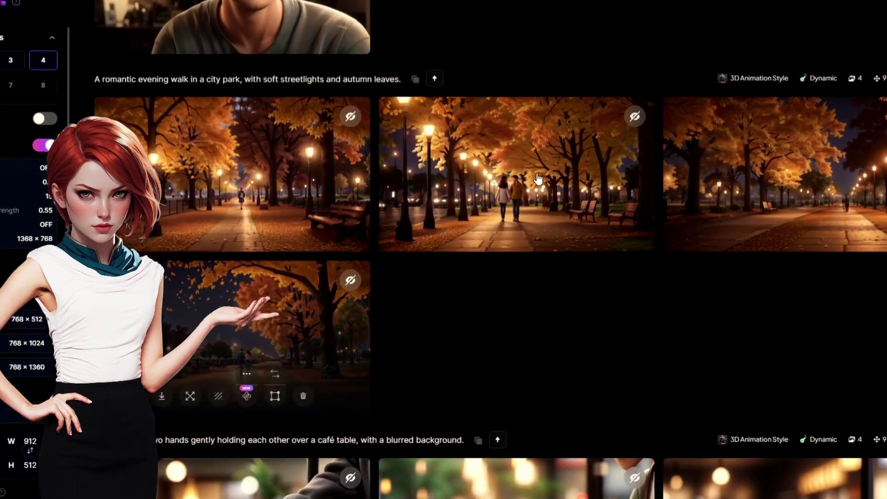
# Upscale the autumn walk image with the Alchemy Upscaler at Medium refiner strength.
pyautogui.click(539, 181)
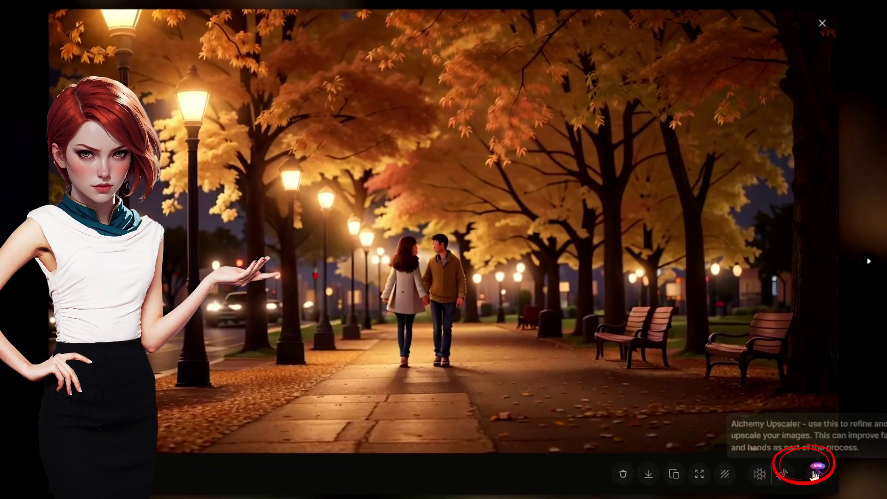
pyautogui.click(822, 480)
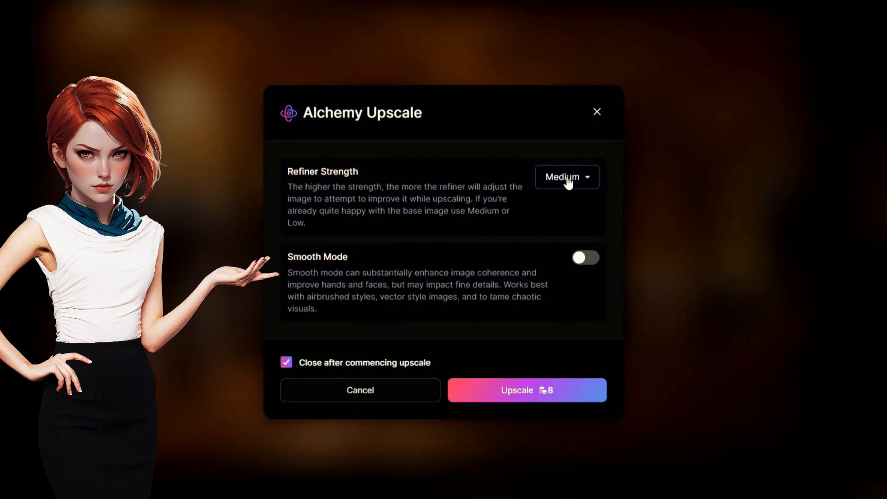
pyautogui.click(520, 395)
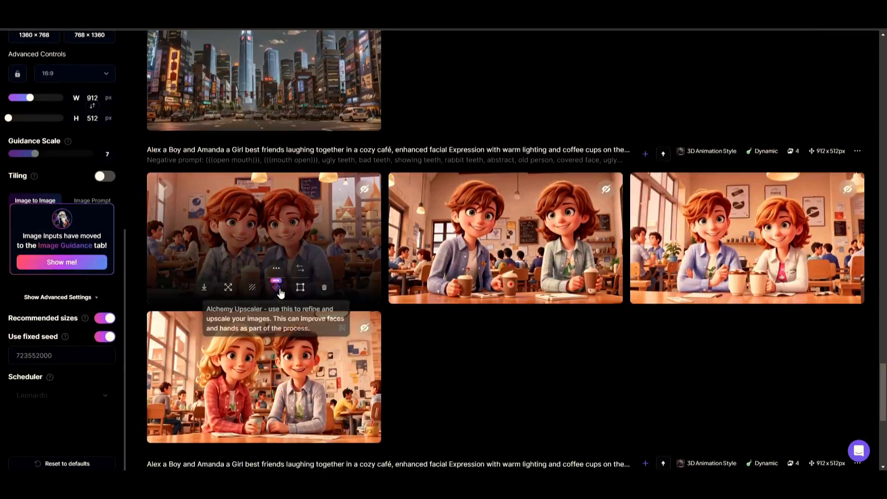
pyautogui.scroll(-2, 705, 218)
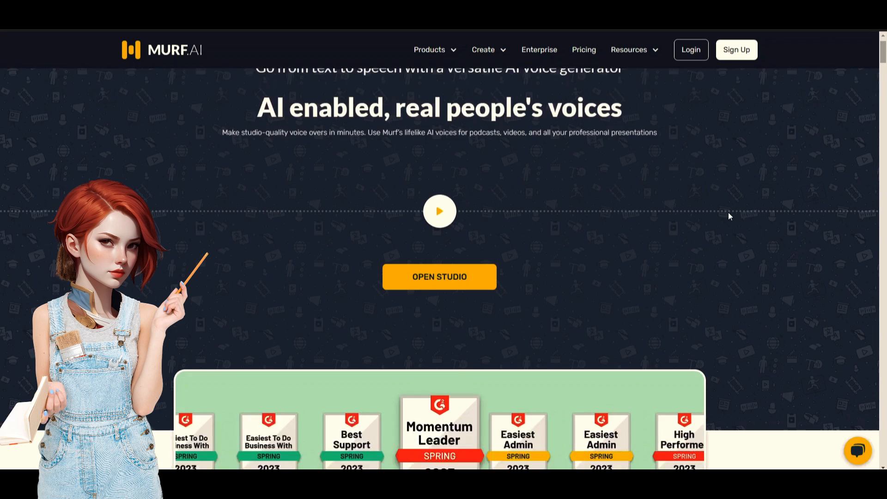
pyautogui.scroll(-3, 523, 150)
pyautogui.scroll(-2, 480, 194)
pyautogui.scroll(-3, 538, 205)
pyautogui.scroll(-2, 538, 205)
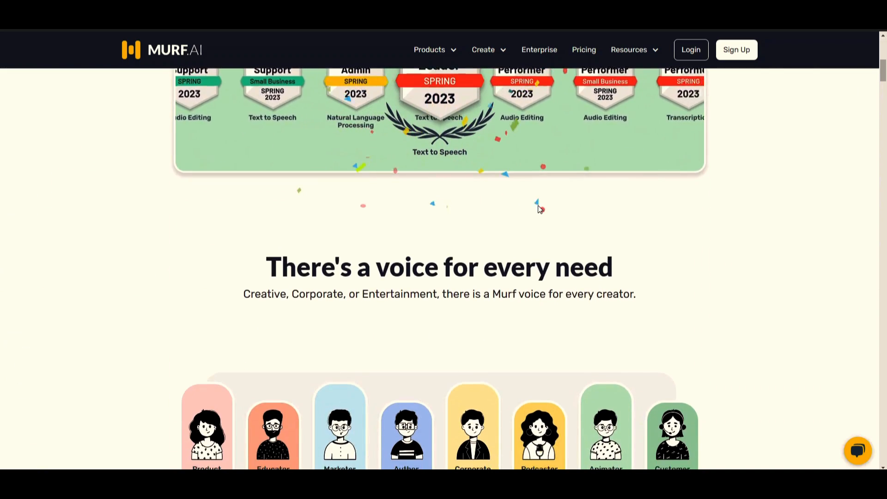
pyautogui.scroll(-4, 538, 206)
pyautogui.scroll(-3, 538, 205)
pyautogui.scroll(-2, 538, 205)
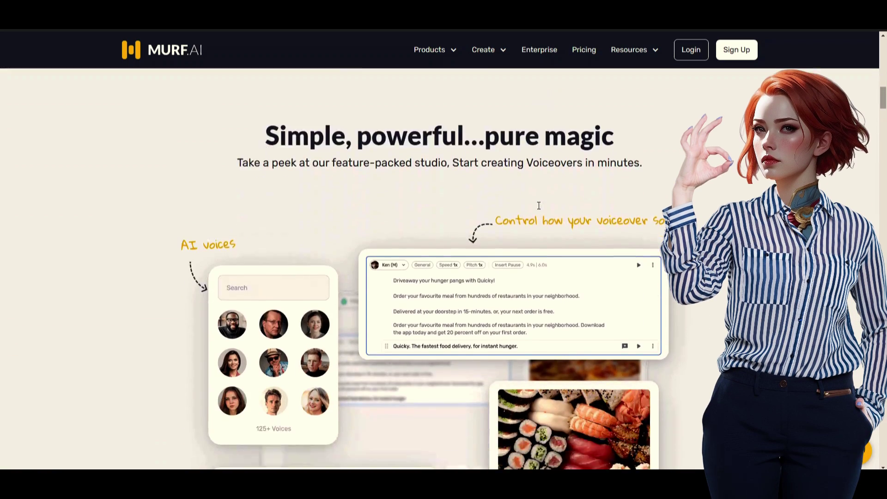
pyautogui.scroll(-3, 537, 206)
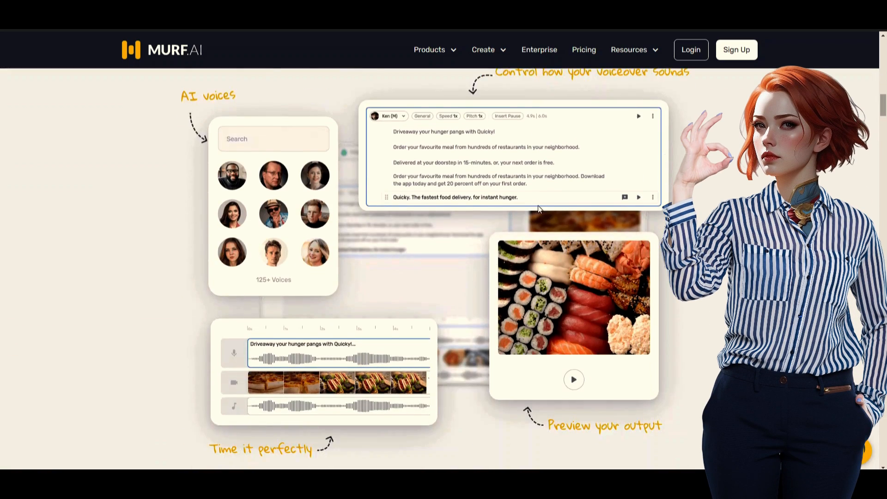
pyautogui.scroll(-2, 538, 205)
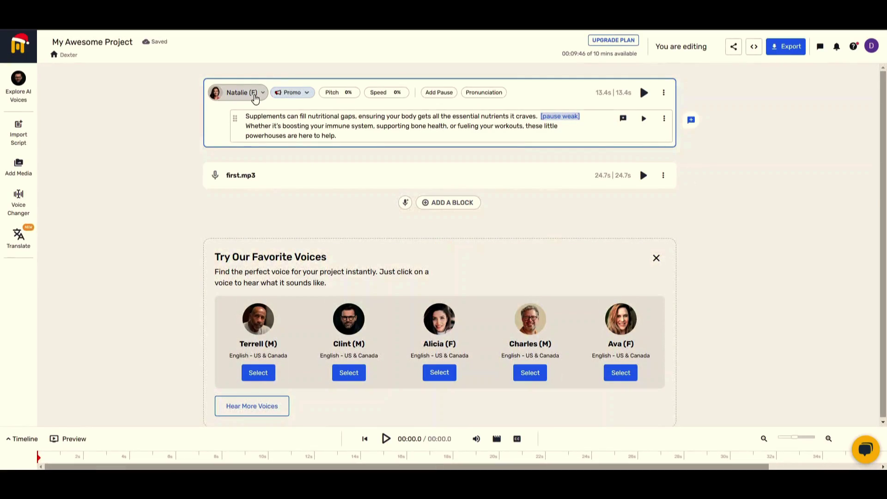
# Browse the voice list, select the story's opening paragraph, and show the script block's actions.
pyautogui.click(255, 96)
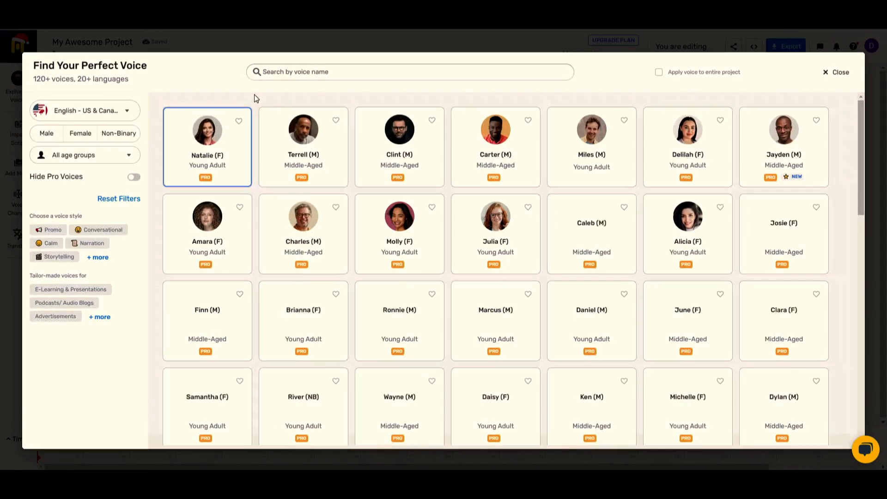
pyautogui.scroll(-5, 444, 278)
pyautogui.scroll(-3, 536, 340)
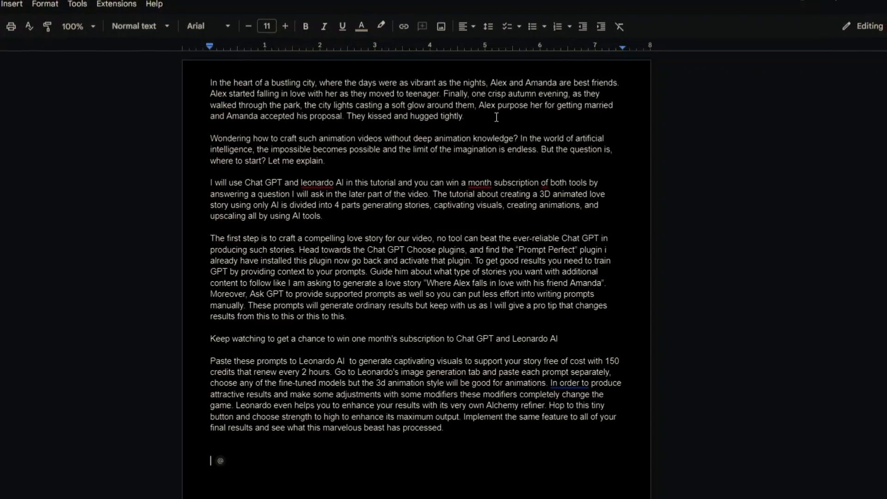
pyautogui.moveTo(497, 117); pyautogui.dragTo(301, 85)
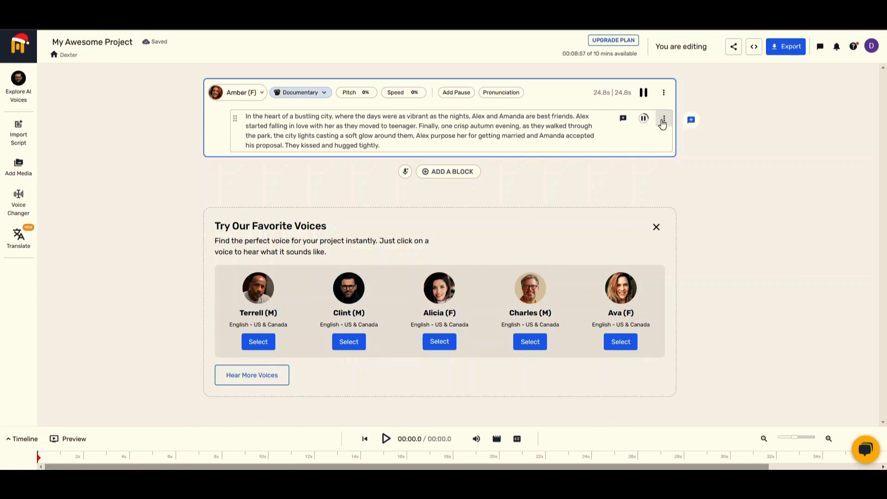
pyautogui.click(665, 119)
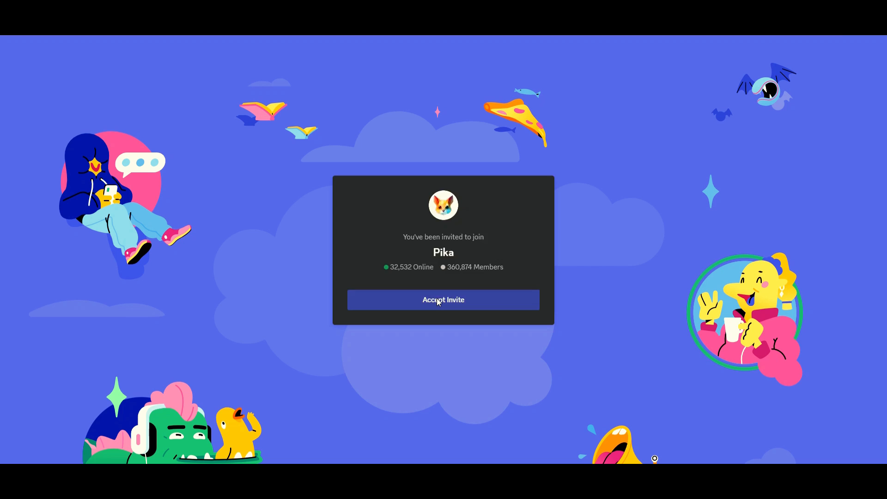
# Join the Pika server with the chosen professions and bring up the Pika bot's actions.
pyautogui.click(437, 301)
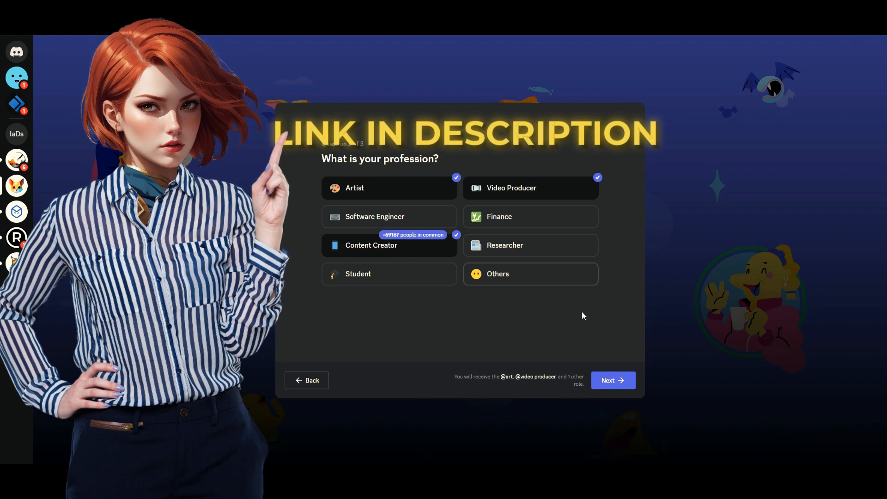
pyautogui.click(612, 380)
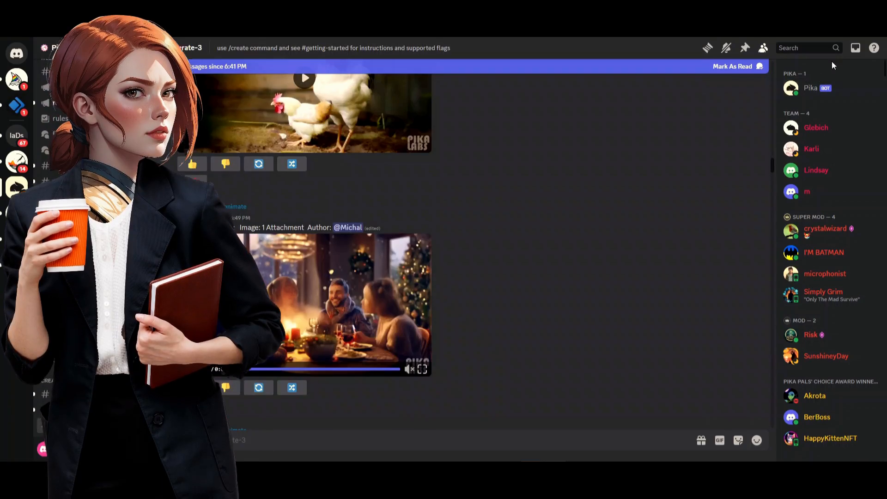
pyautogui.rightClick(792, 90)
# Attach the city street image to a /create command via the image option.
pyautogui.click(804, 97)
pyautogui.press('Escape')
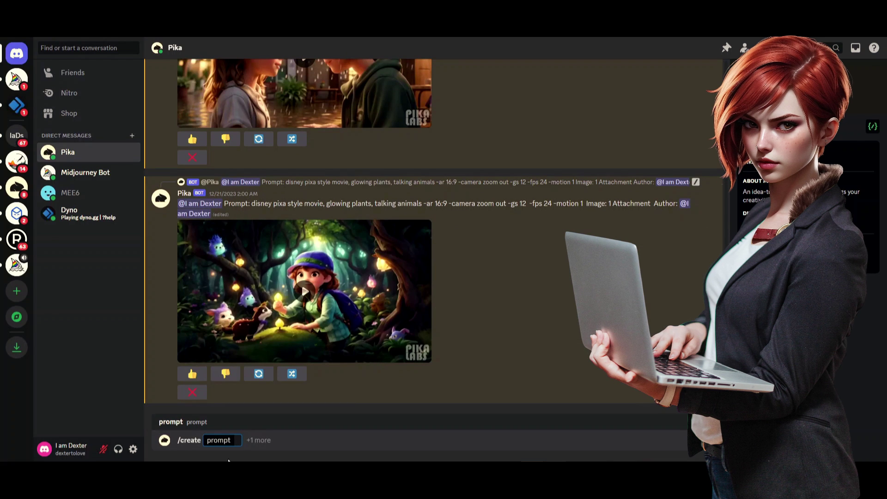
pyautogui.click(258, 440)
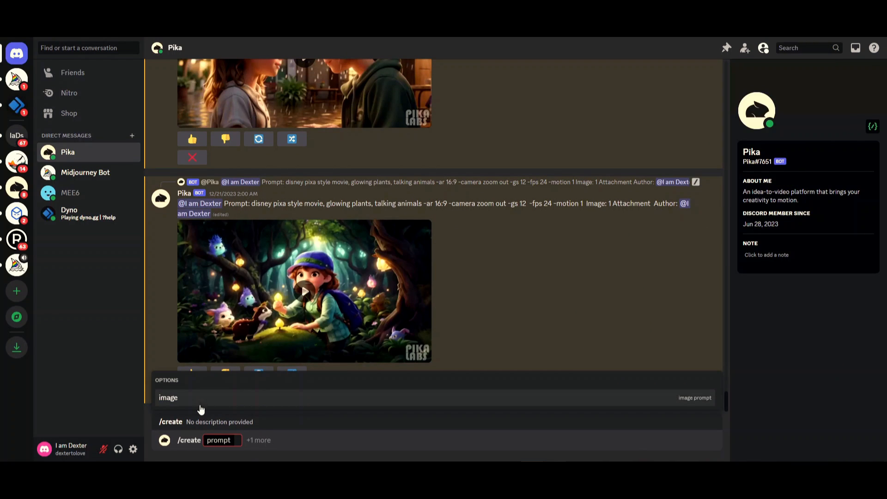
pyautogui.click(173, 401)
pyautogui.click(203, 375)
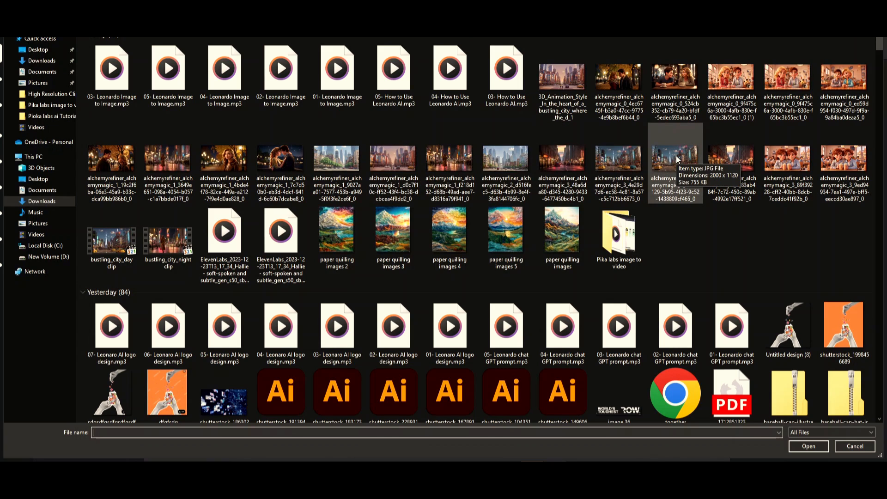
pyautogui.doubleClick(676, 159)
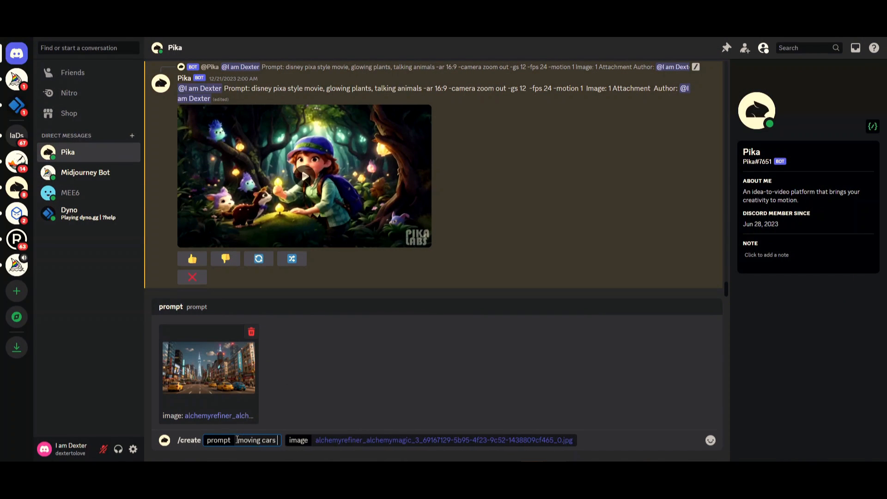
pyautogui.write('road')
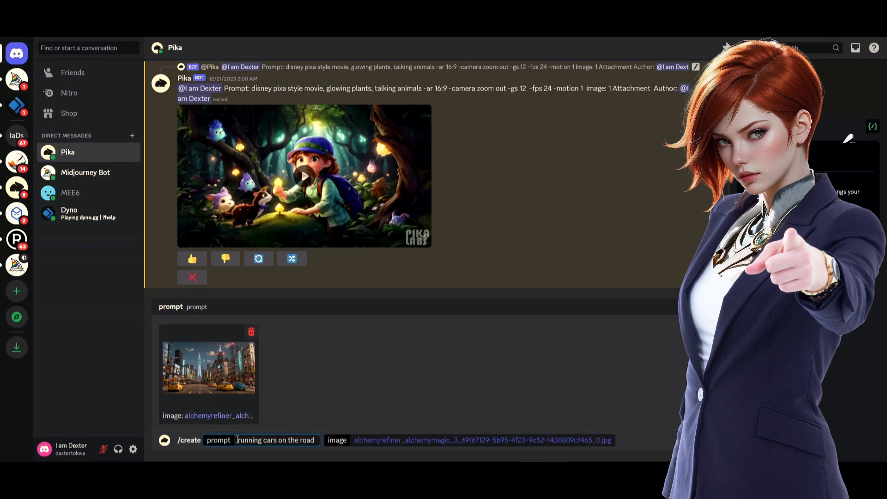
pyautogui.write(', people waling on the side ways')
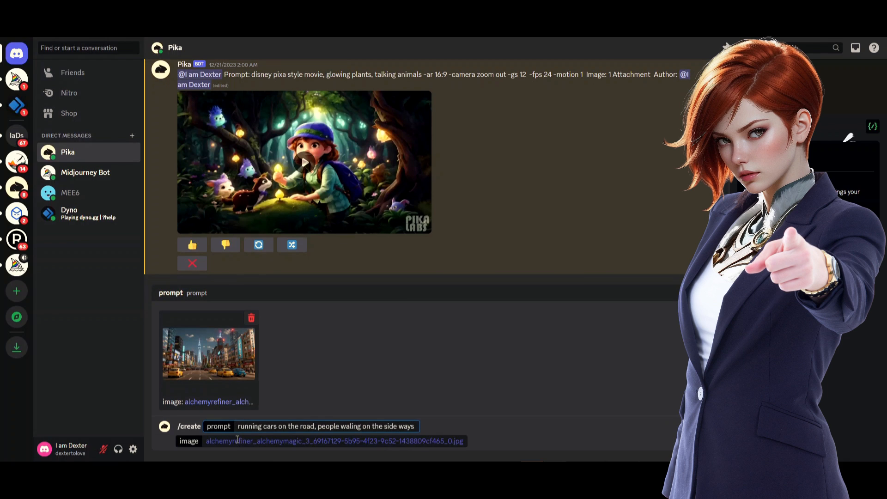
pyautogui.write(', --ar 16:9')
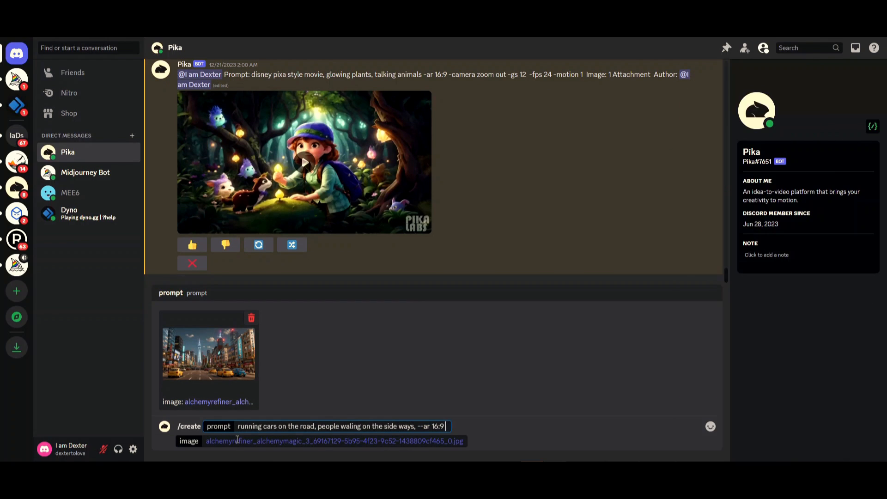
pyautogui.write(' -gs 12 -camera zoom in -motion 2')
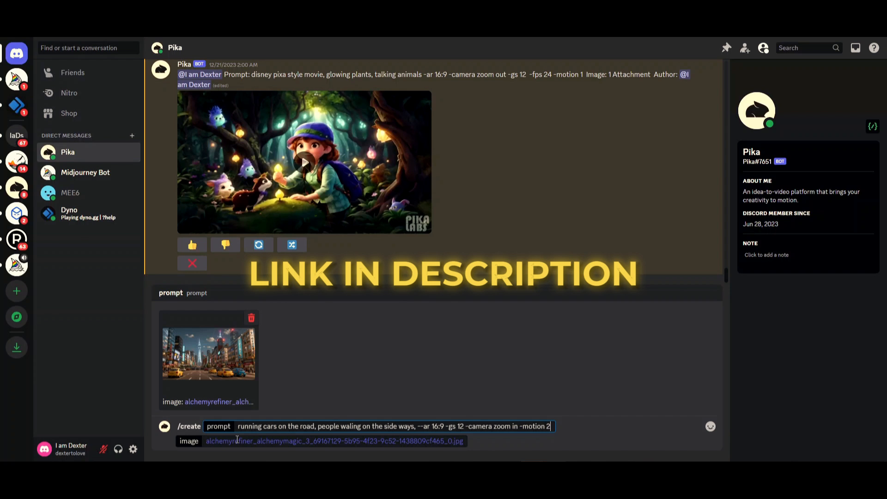
# Submit the city video request with the running-cars prompt and start another create command.
pyautogui.press('Return')
pyautogui.write('/')
pyautogui.press('Return')
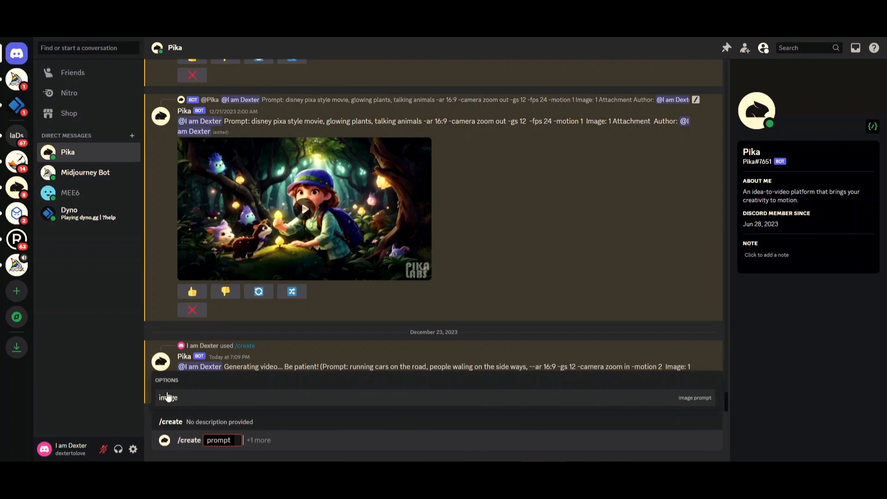
# Attach the night street image and submit the cinematic night video request.
pyautogui.click(168, 397)
pyautogui.click(208, 378)
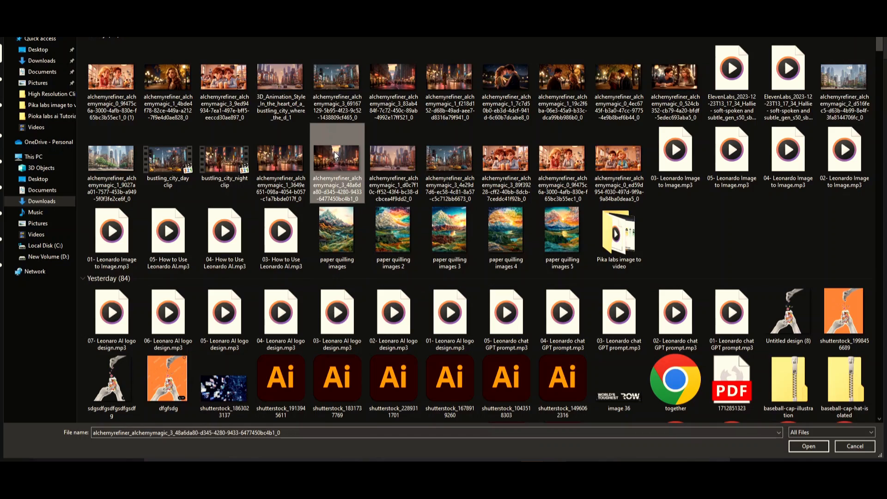
pyautogui.doubleClick(334, 152)
pyautogui.write(', people walking on the roa')
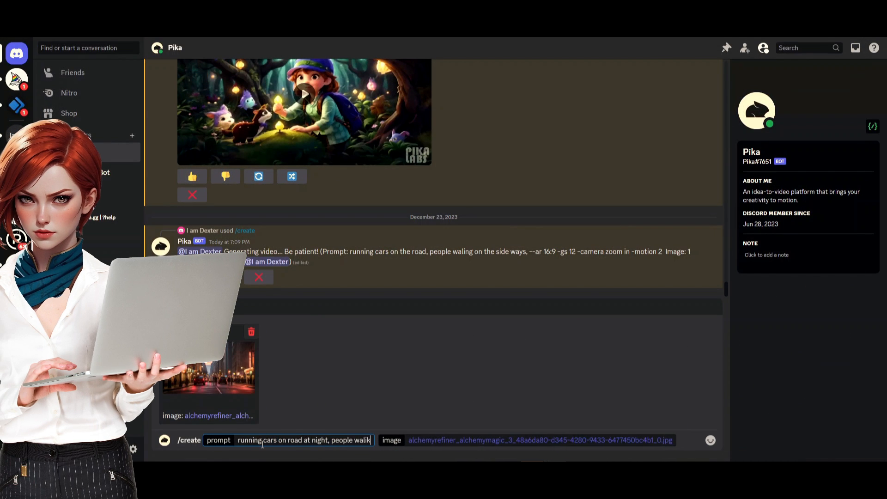
pyautogui.write(' cinematic, --ar 16:9 -motion 1 -camera zoom in -gs 12')
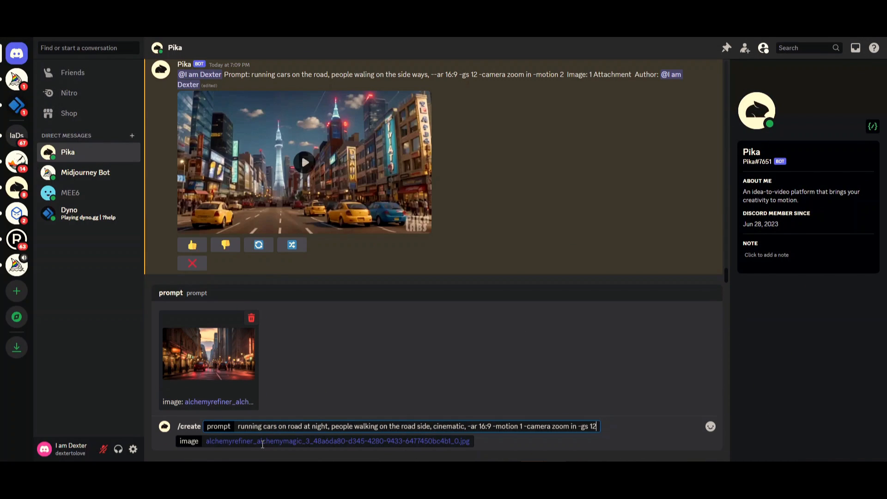
pyautogui.press('Return')
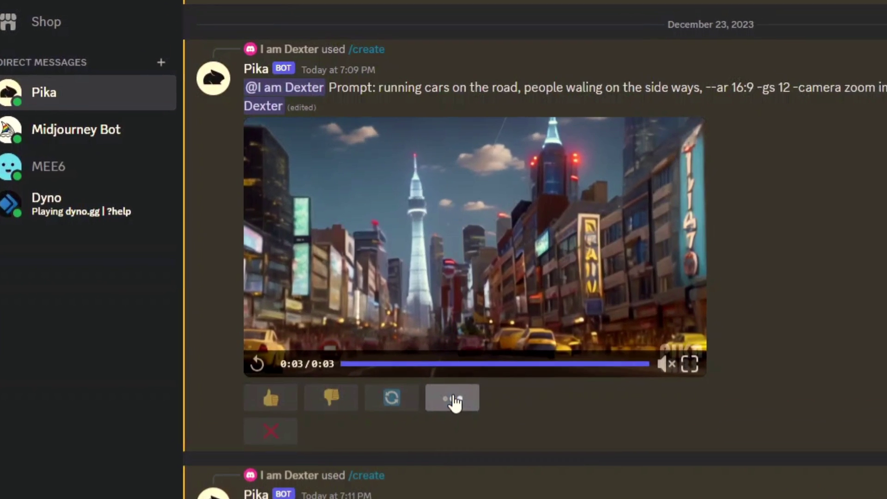
# Remix the city clip twice with the edited cinematic, people-walking prompt.
pyautogui.click(454, 401)
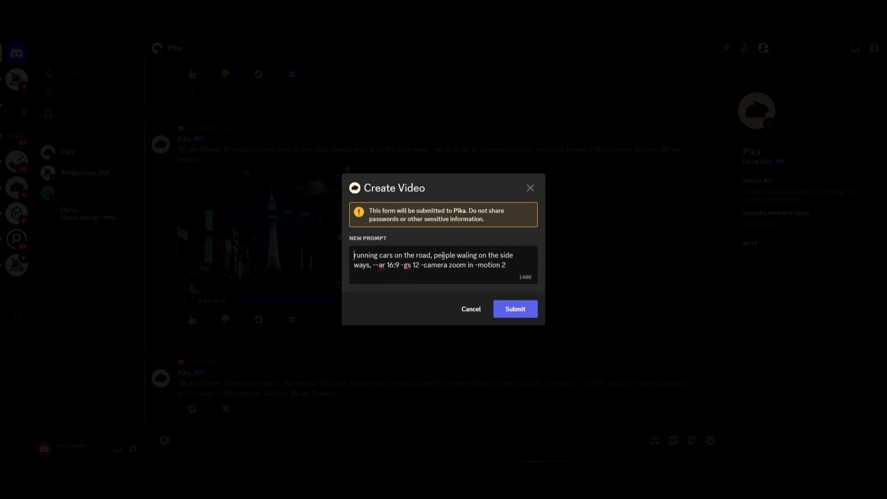
pyautogui.write('cinematic')
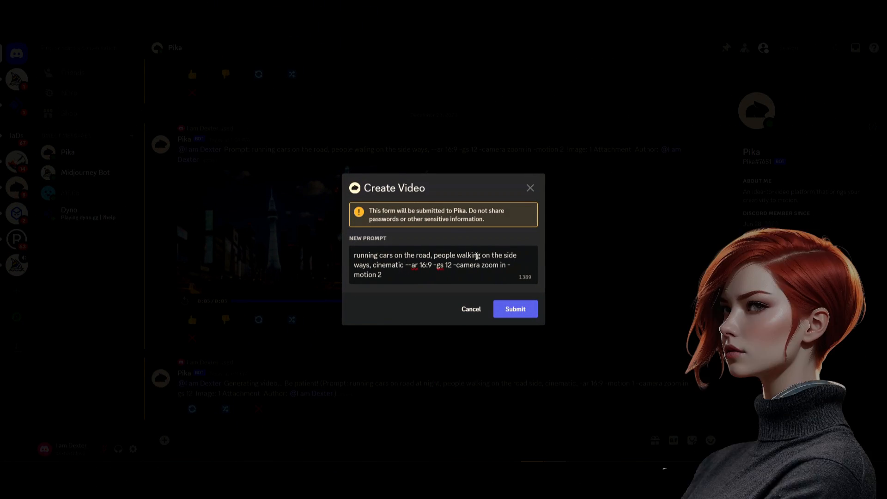
pyautogui.press('Return')
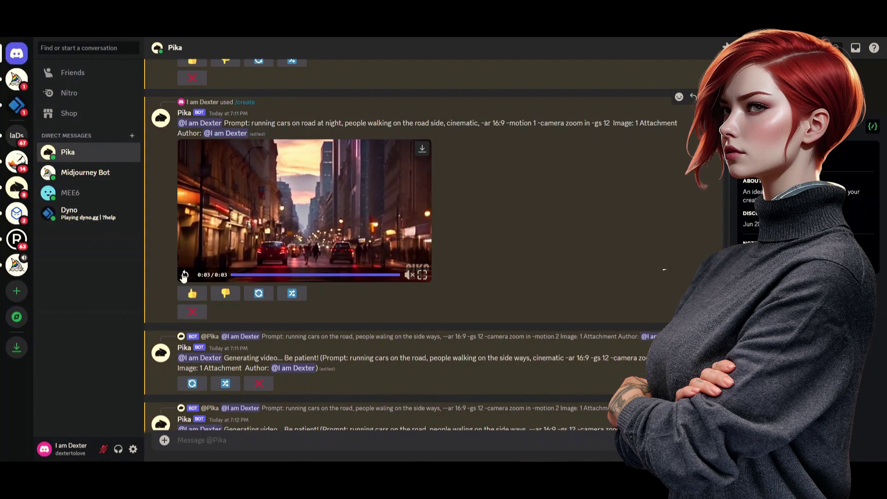
pyautogui.click(292, 294)
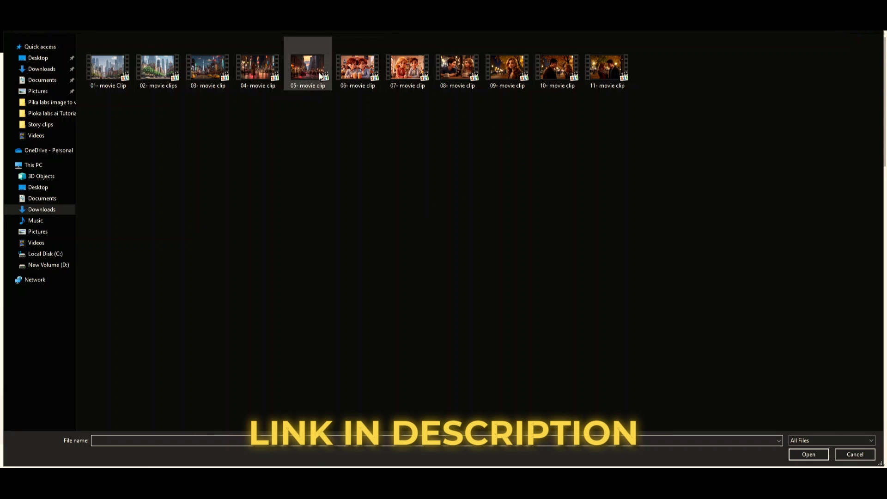
# Load 03- movie clip.mp4, mark its bottom-right watermark, and save the cleaned clip.
pyautogui.doubleClick(200, 68)
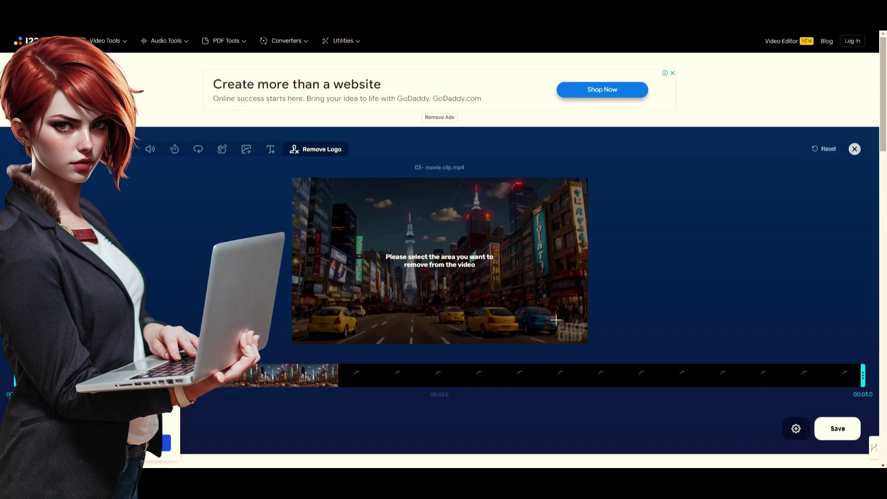
pyautogui.moveTo(555, 320); pyautogui.dragTo(587, 341)
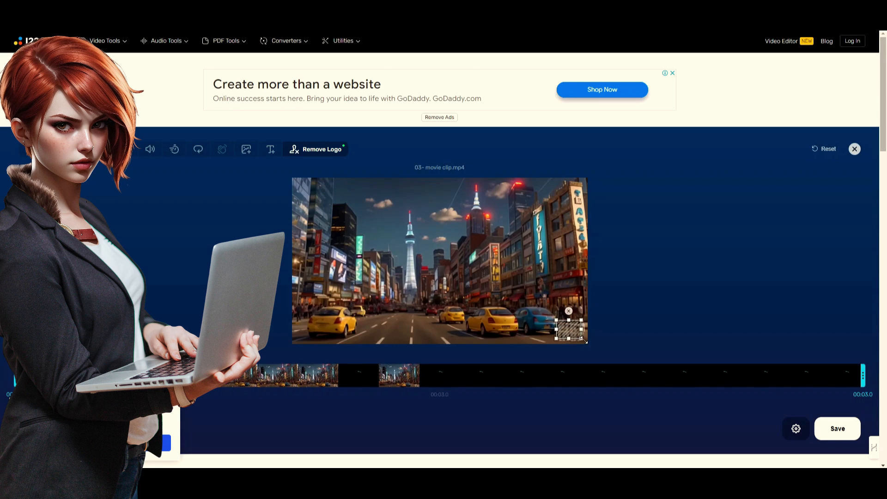
pyautogui.click(839, 431)
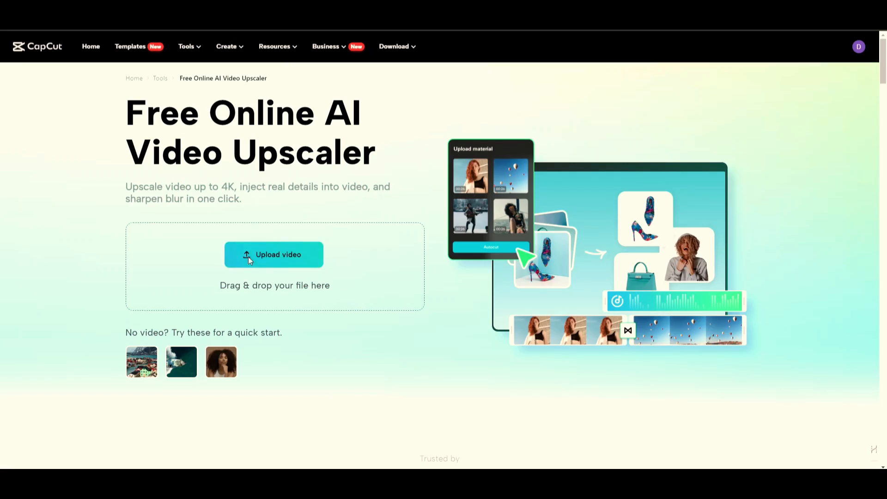
pyautogui.scroll(-5, 337, 283)
pyautogui.scroll(-5, 337, 284)
pyautogui.scroll(-5, 337, 284)
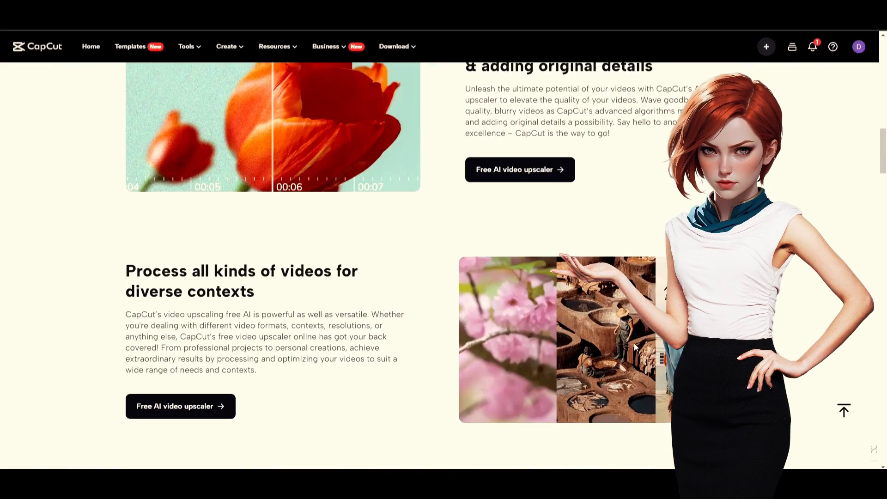
pyautogui.scroll(-5, 636, 346)
pyautogui.scroll(-3, 595, 277)
pyautogui.moveTo(417, 267)
pyautogui.mouseDown()
pyautogui.moveTo(262, 251)
pyautogui.moveTo(499, 264)
pyautogui.mouseUp()
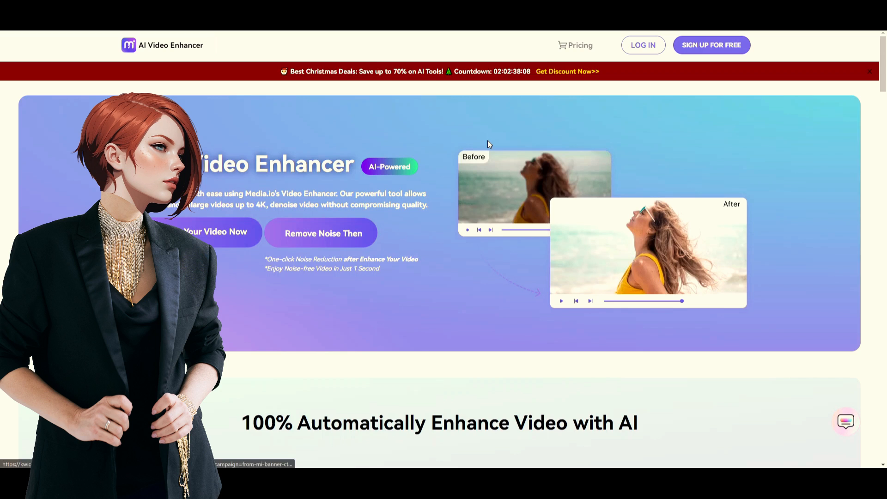
# Upscale the first movie clip 4X to 4096 x 2304 and bring up its MP4 download options.
pyautogui.click(582, 45)
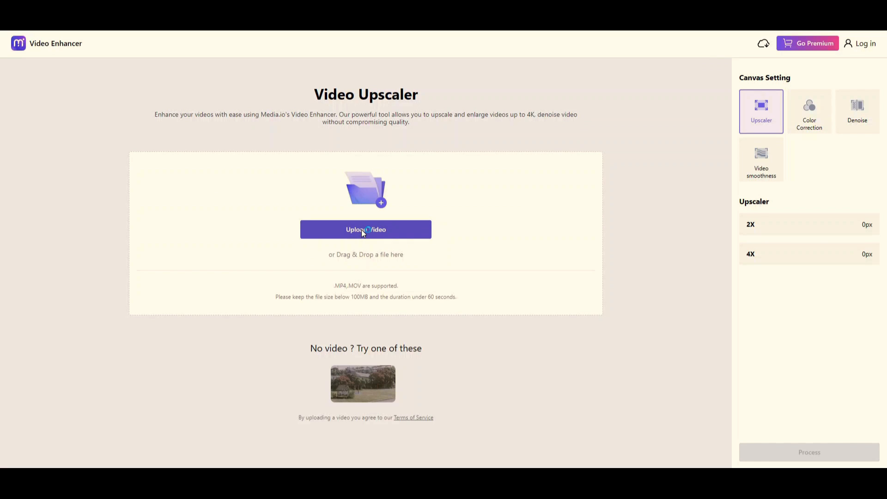
pyautogui.click(361, 229)
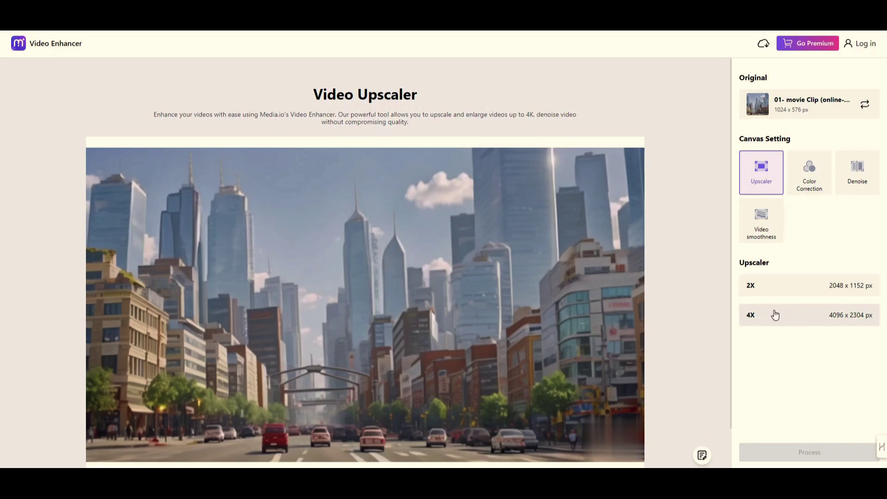
pyautogui.click(776, 314)
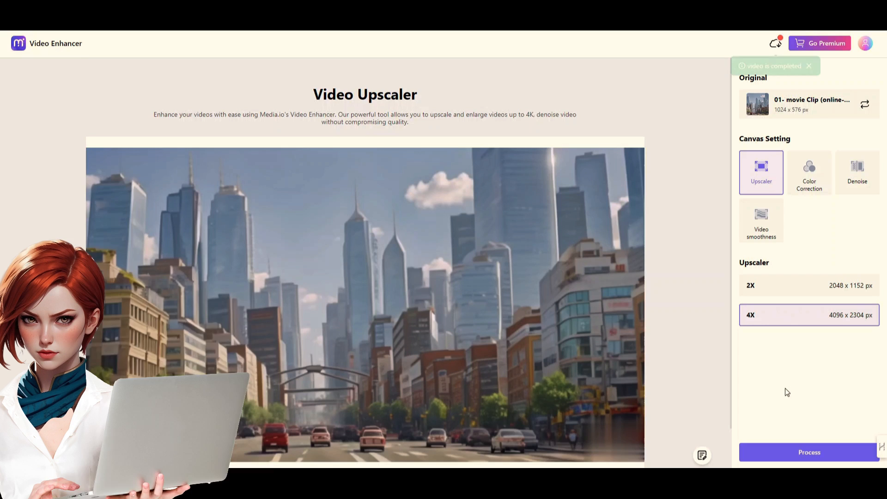
pyautogui.click(811, 452)
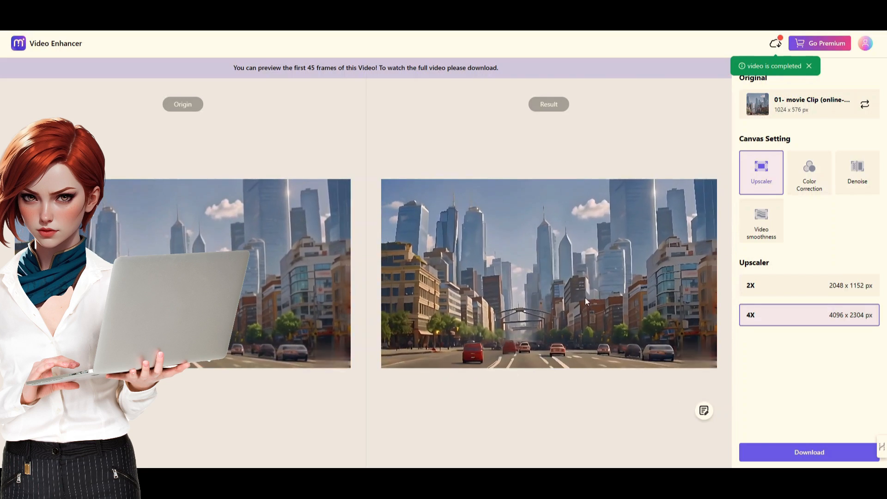
pyautogui.click(808, 452)
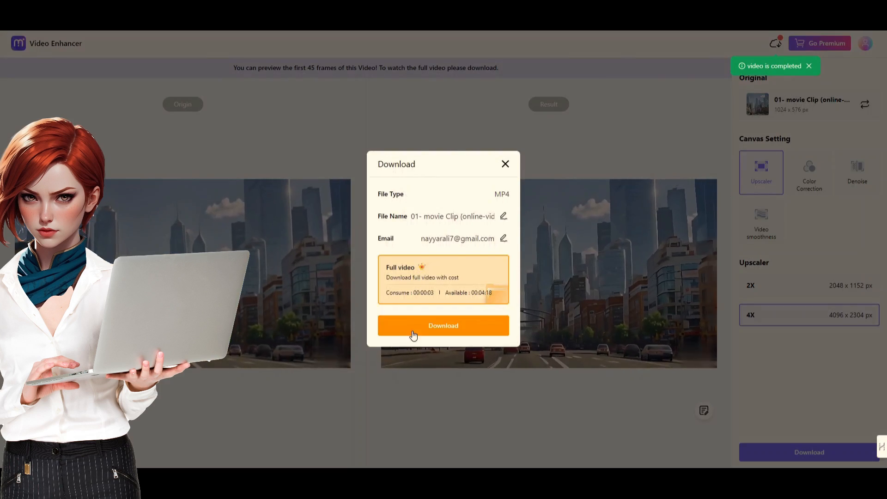